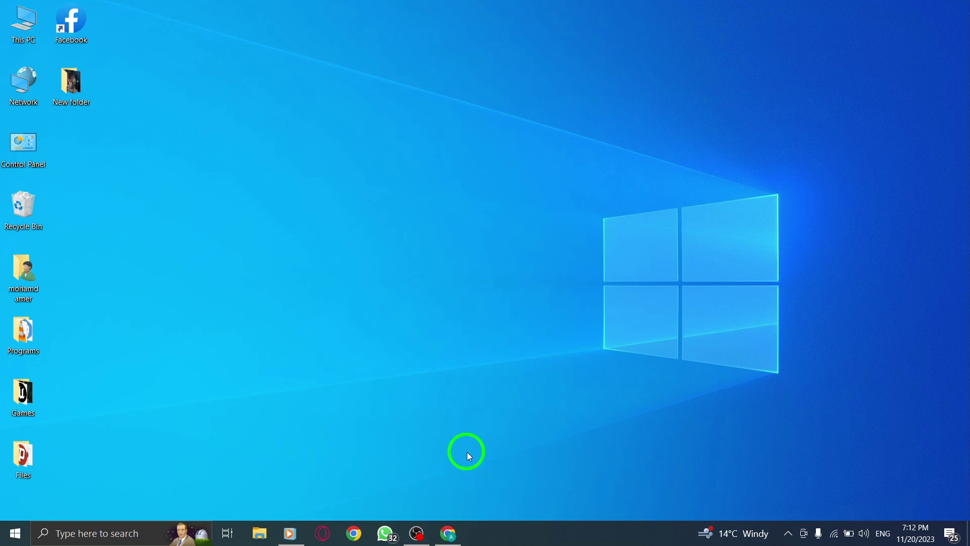
Bring the Chrome YouTube window forward and open the account menu.
click(450, 535)
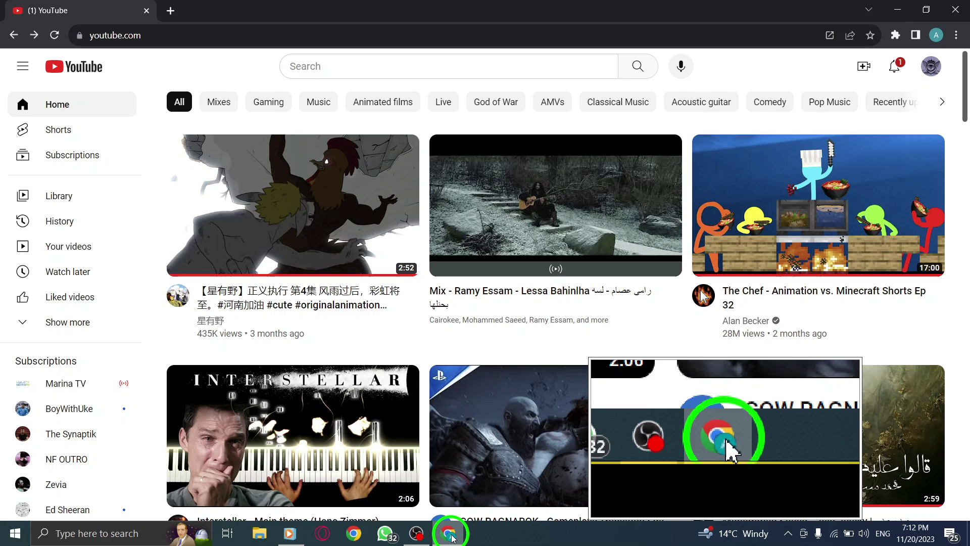
click(930, 67)
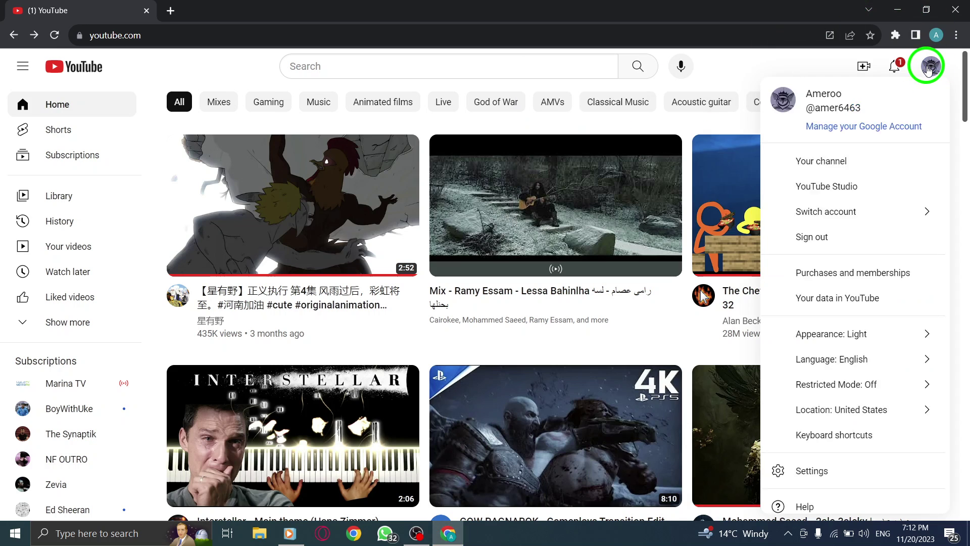
Enter YouTube Studio and go to the Analytics section from the sidebar.
click(791, 165)
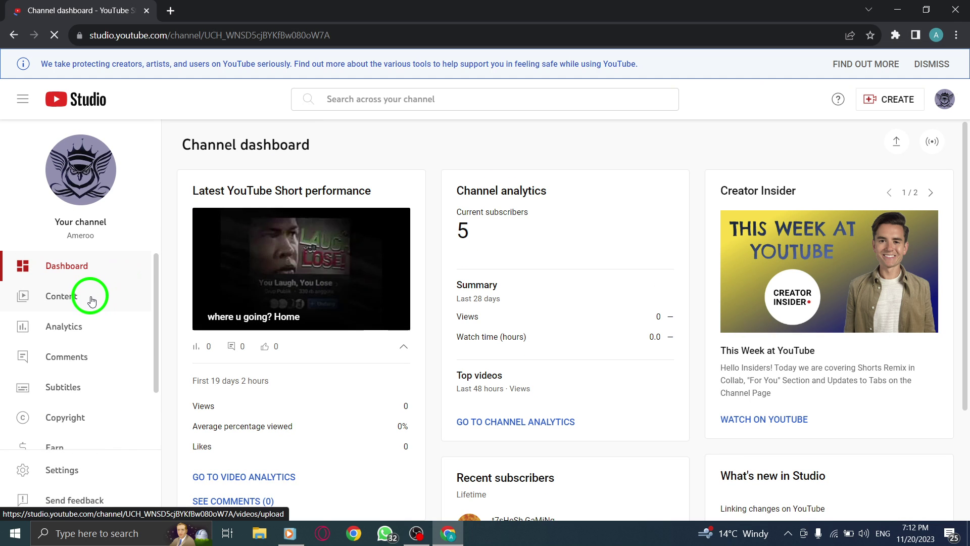
click(65, 331)
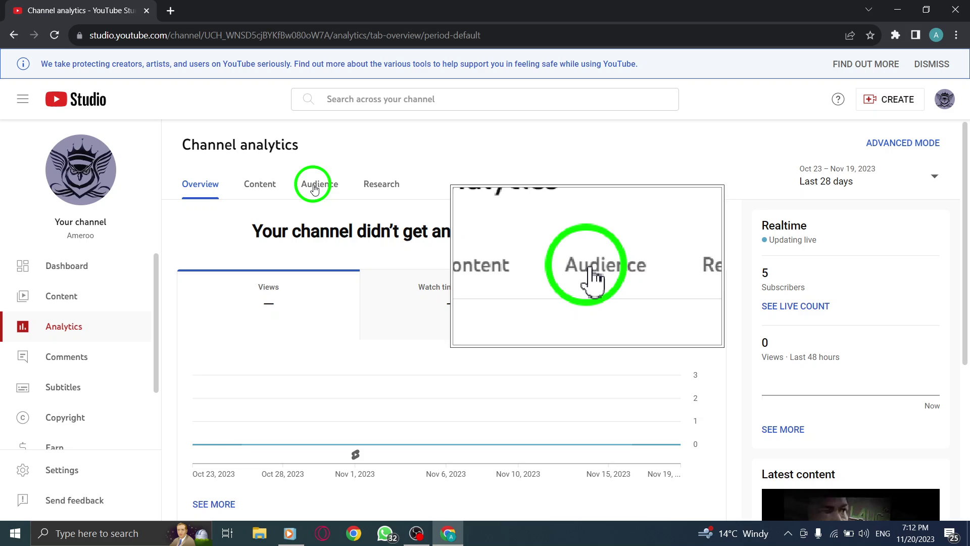
Switch to the Audience tab with the date range set to Lifetime.
click(330, 186)
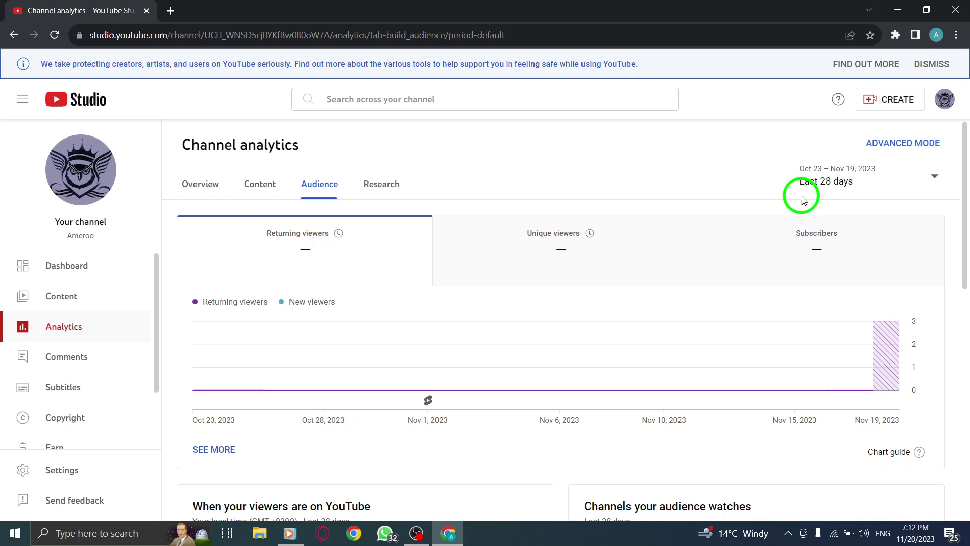
click(906, 177)
click(842, 253)
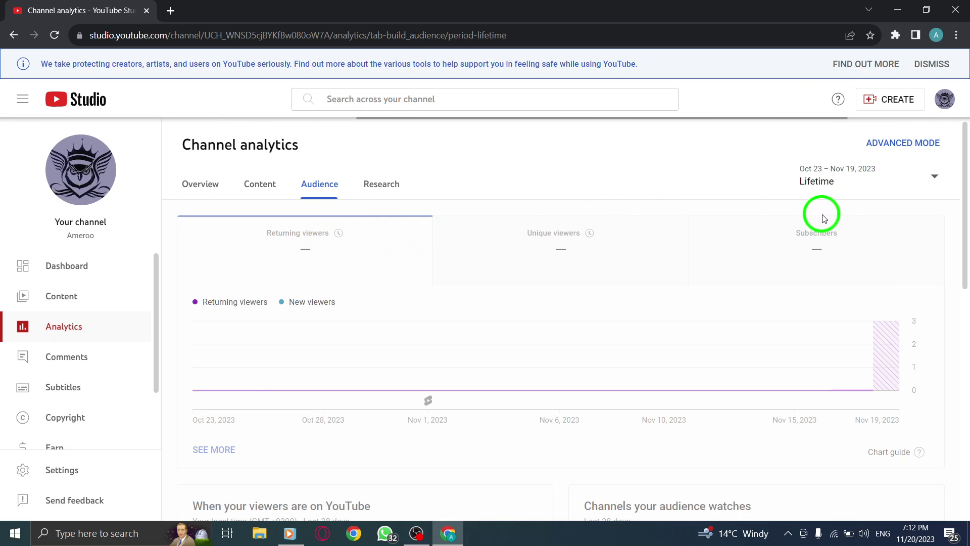
scroll(852, 238, down, 2)
scroll(853, 237, down, 2)
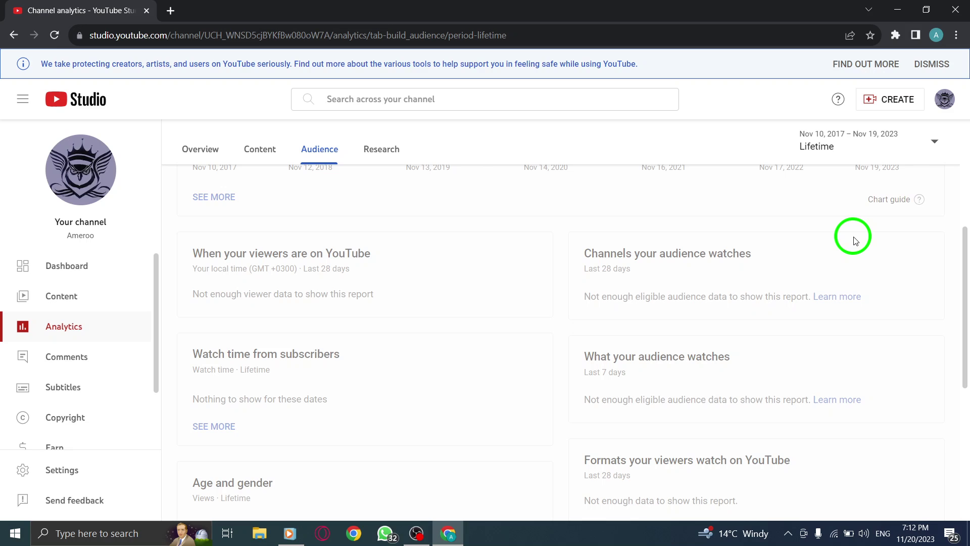
scroll(768, 263, down, 1)
scroll(189, 447, down, 2)
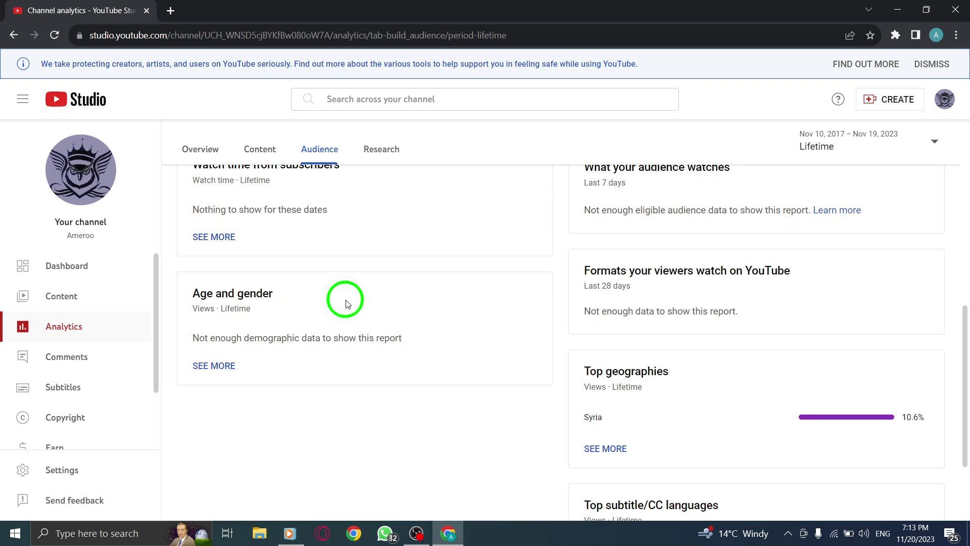
scroll(347, 304, down, 2)
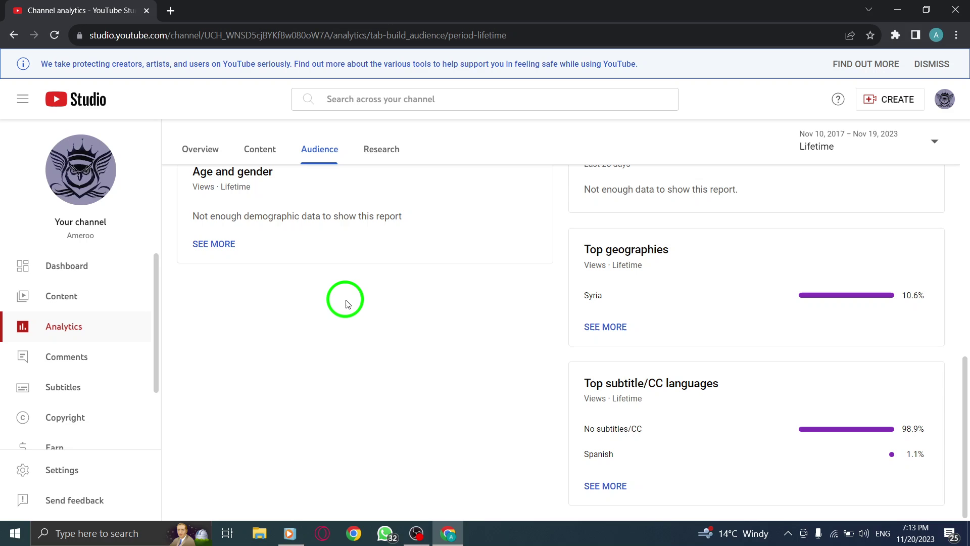
scroll(347, 304, up, 2)
scroll(347, 304, down, 2)
scroll(347, 304, up, 5)
scroll(347, 304, up, 4)
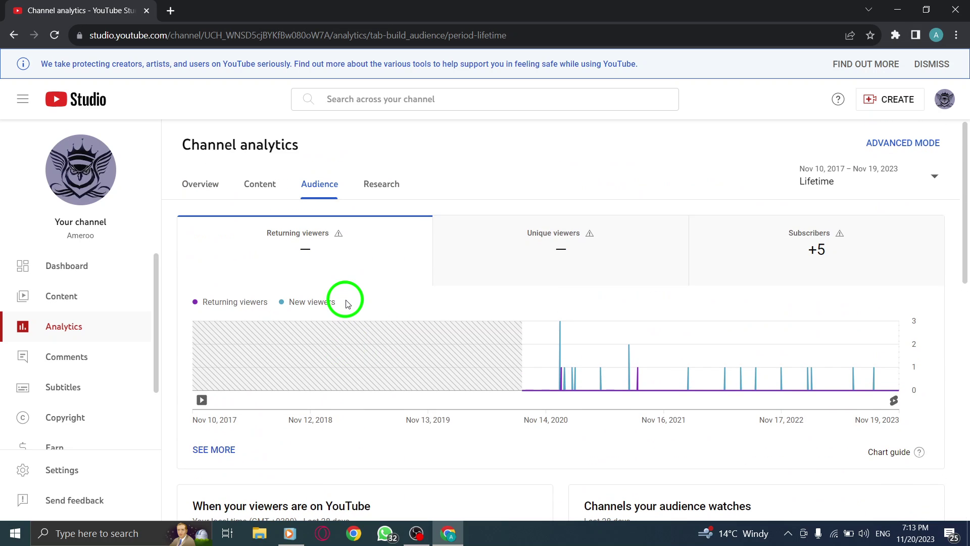